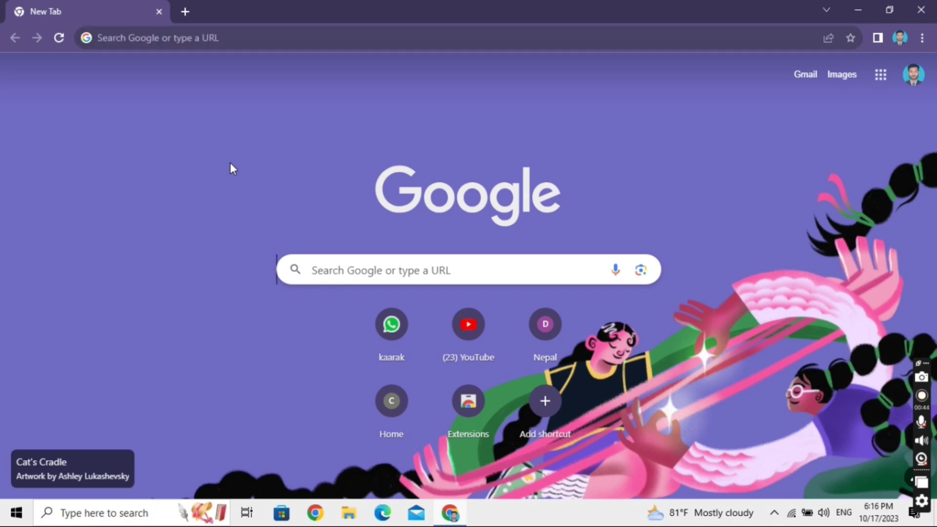
Step: Open the Mero Share site at meroshare.cdsc.com.np/#/asba
left_click(282, 43)
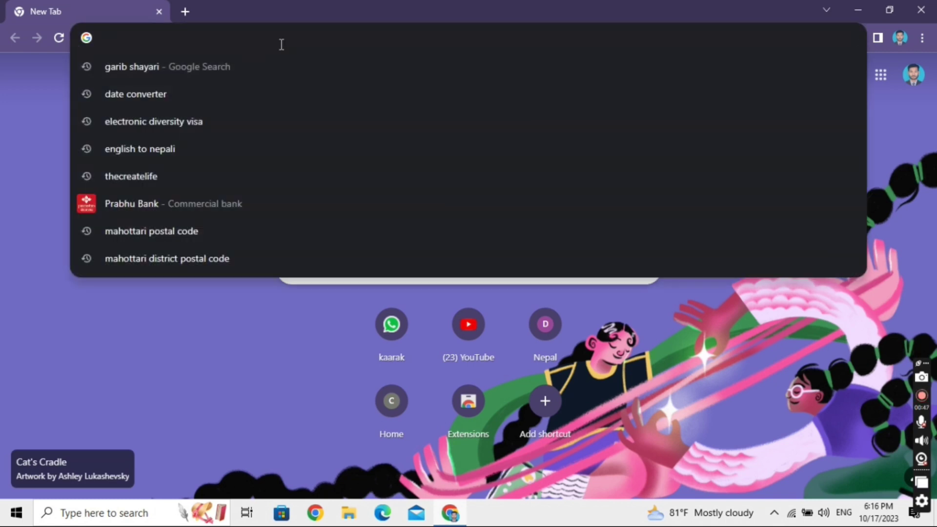
left_click(271, 368)
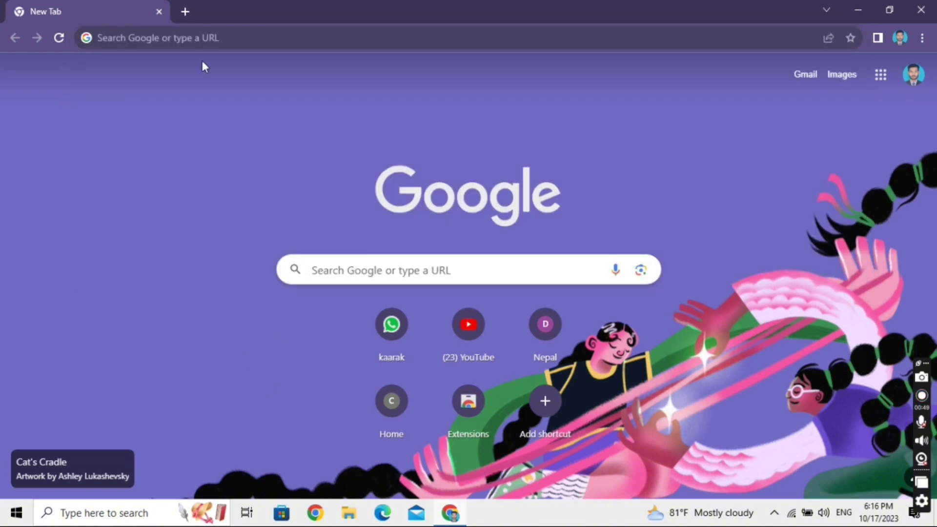
left_click(229, 38)
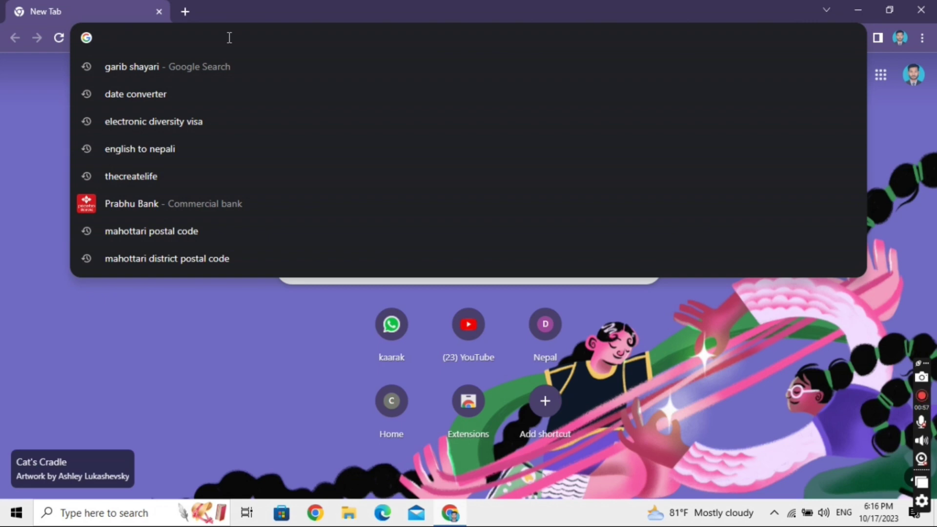
type("meroshare.cdsc.com.np/#/asba")
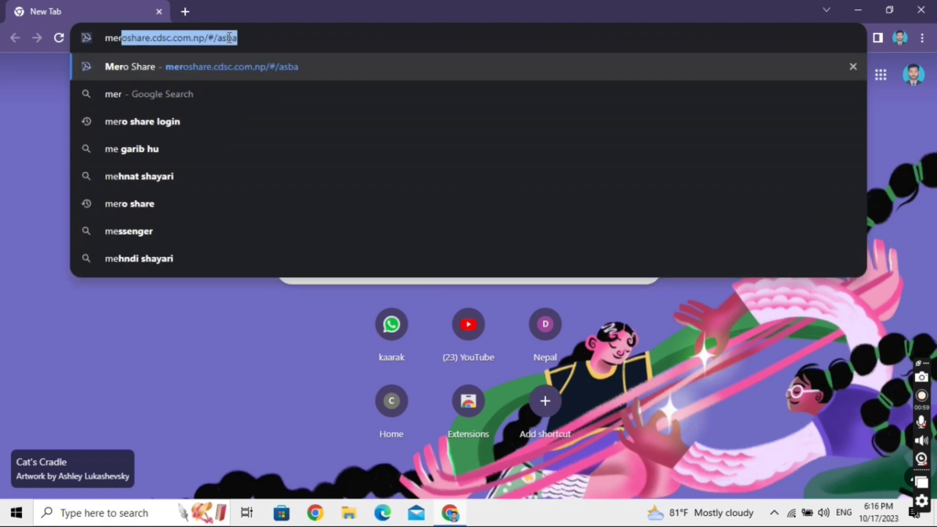
key("Return")
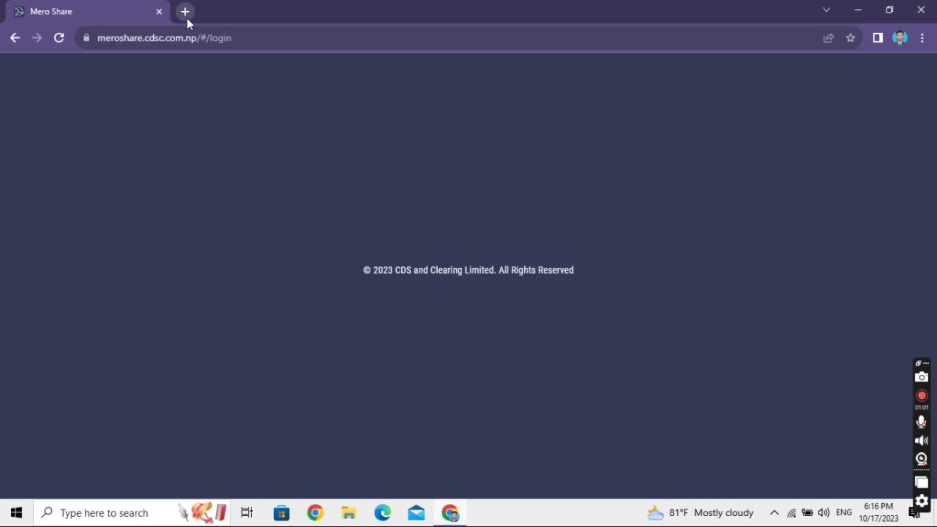
Step: Log in with Siddhartha Capital Limited (10900) as depository participant, using a saved username and the account password
left_click(403, 205)
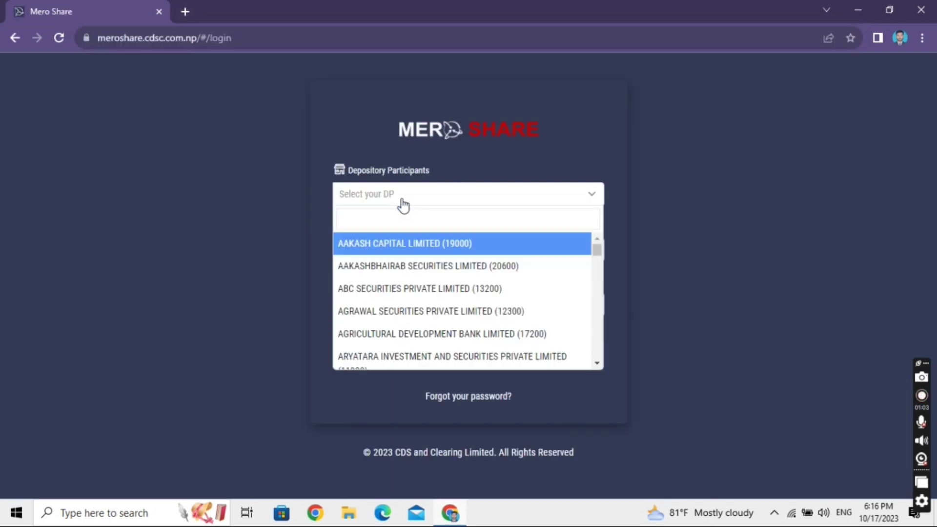
type("sid")
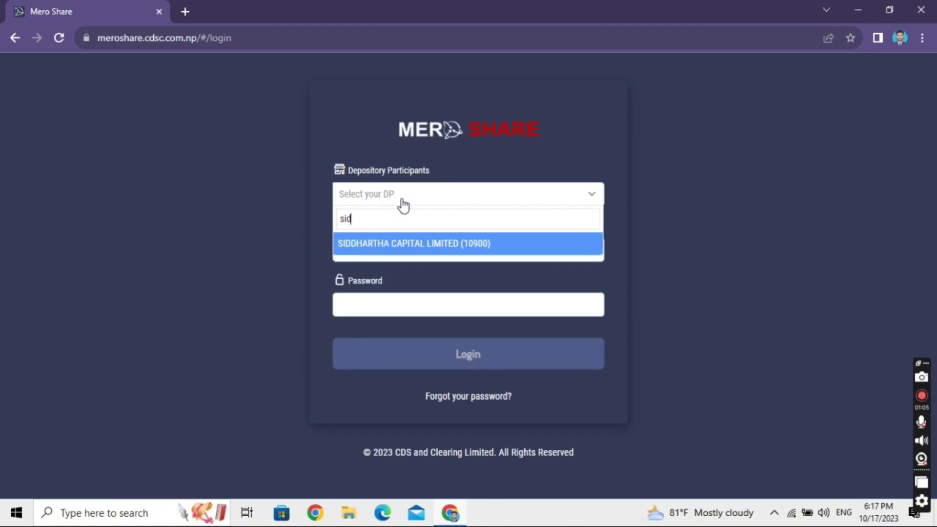
left_click(424, 246)
left_click(401, 251)
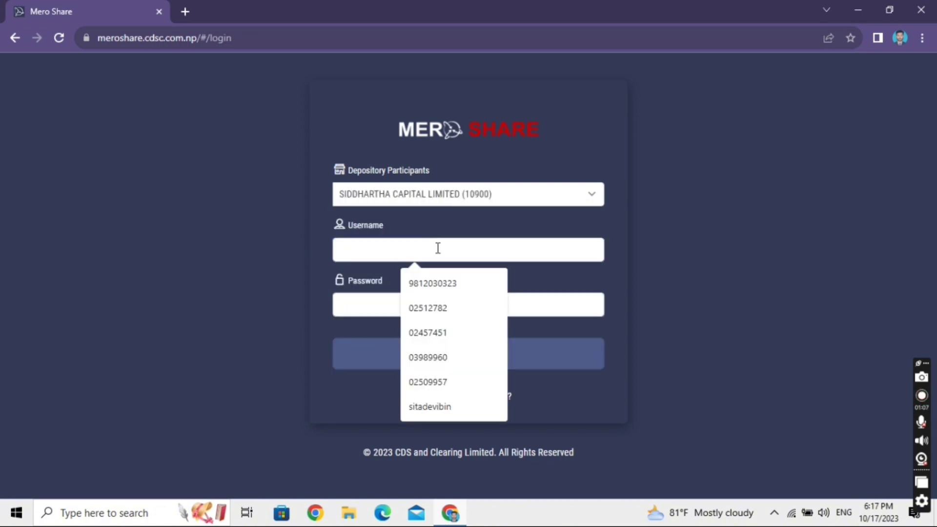
left_click(449, 360)
left_click(370, 306)
type("*****")
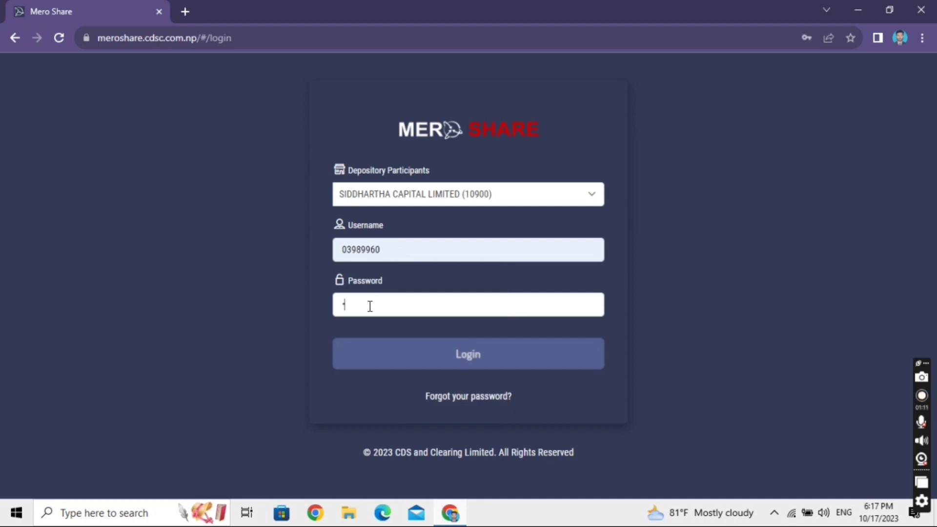
type("****")
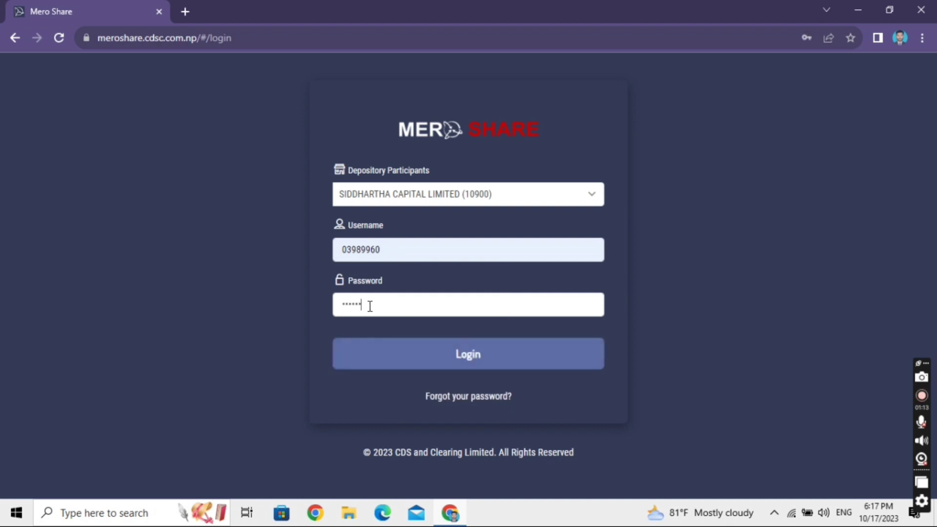
key("Return")
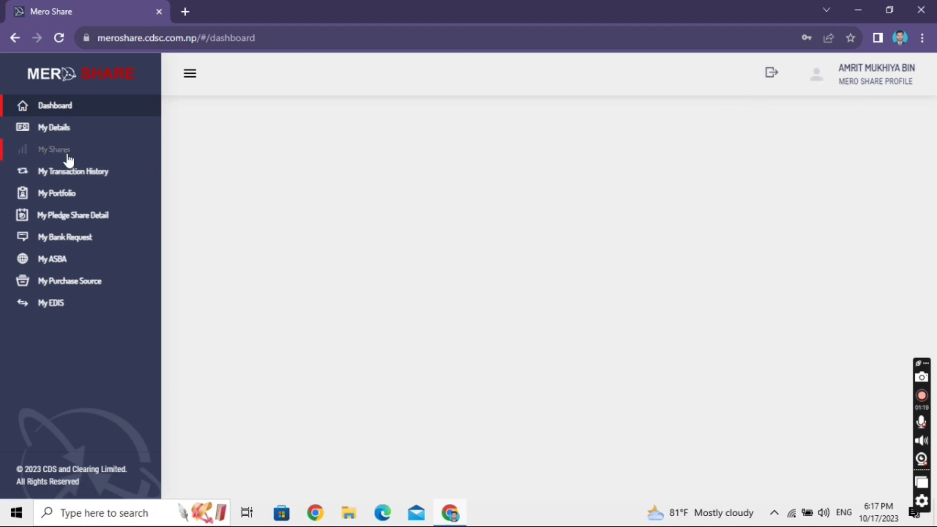
Step: Check the share transfer section of My EDIS for shares awaiting transfer
left_click(76, 310)
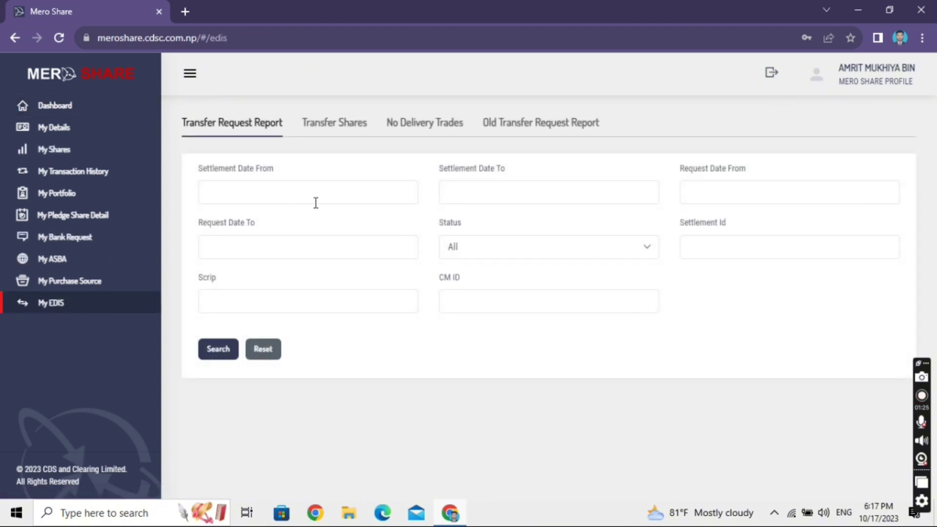
left_click(334, 130)
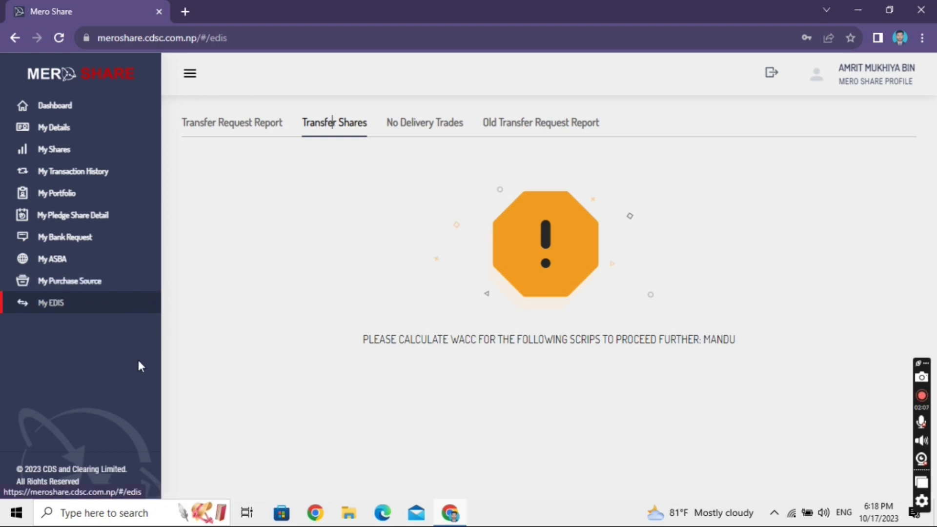
Step: Search the pending scrips in My Purchase Source for MANDU
left_click(73, 282)
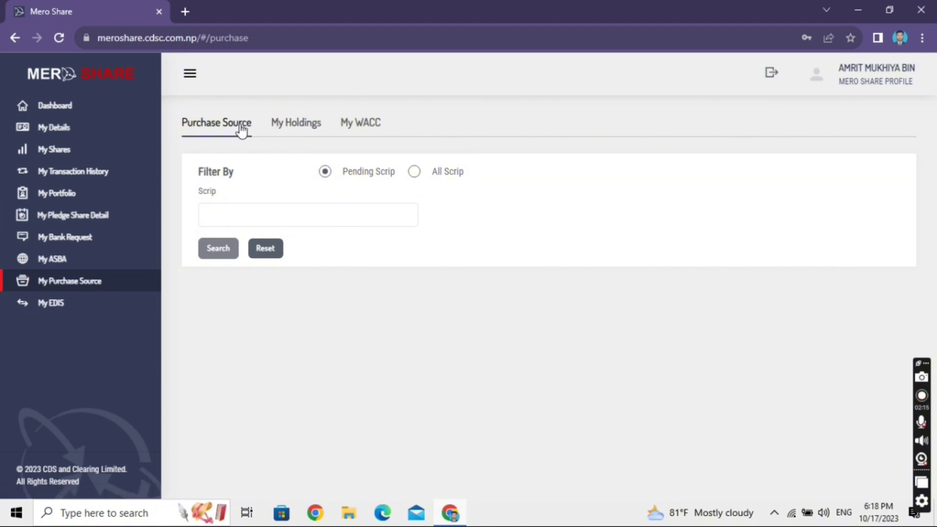
left_click(368, 128)
left_click(216, 136)
left_click(402, 221)
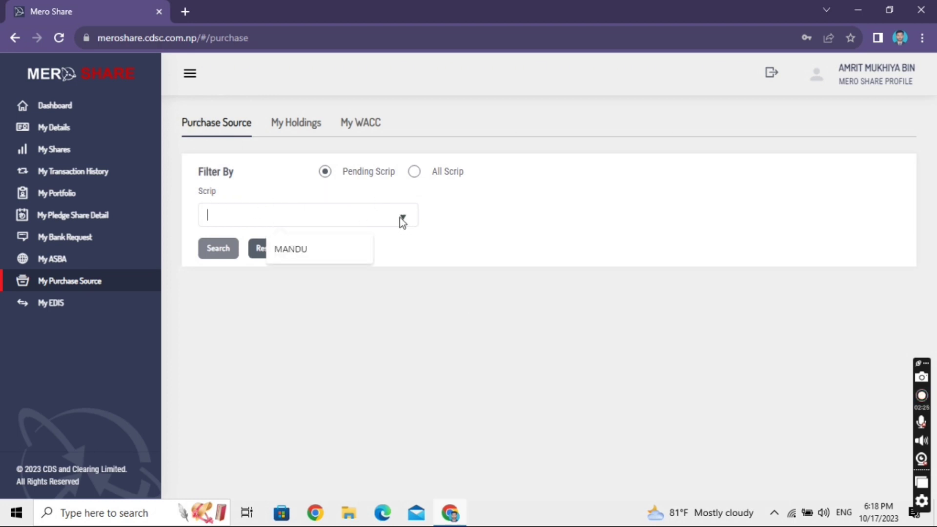
left_click(320, 249)
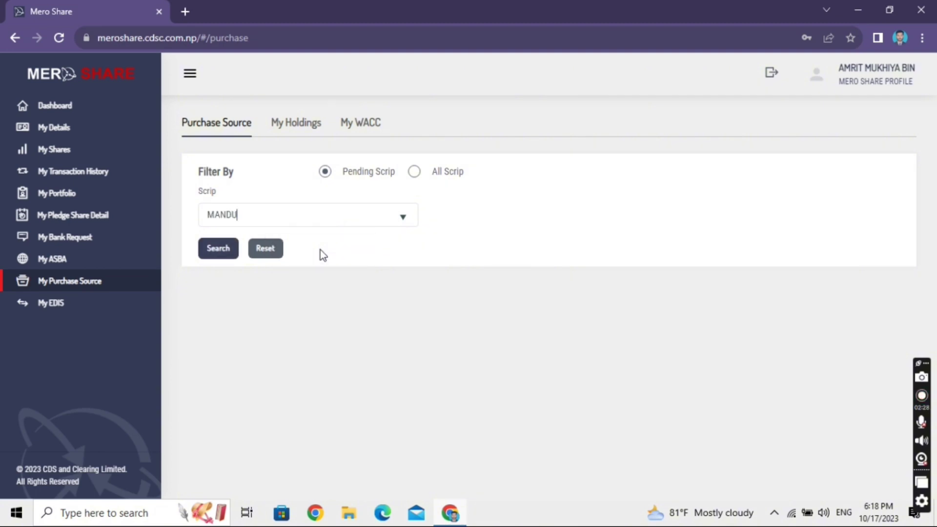
left_click(218, 250)
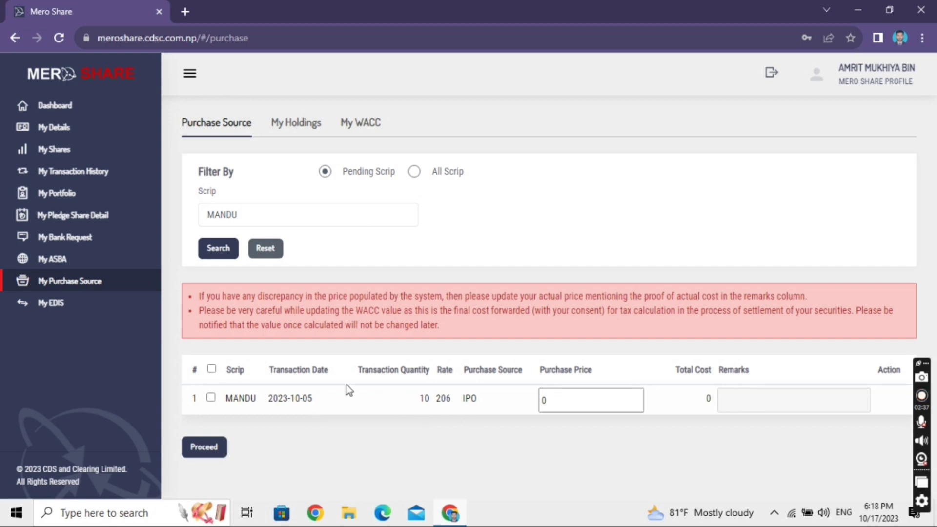
Step: Select MANDU's purchase entry, accept the price declaration and update its WACC
left_click(211, 398)
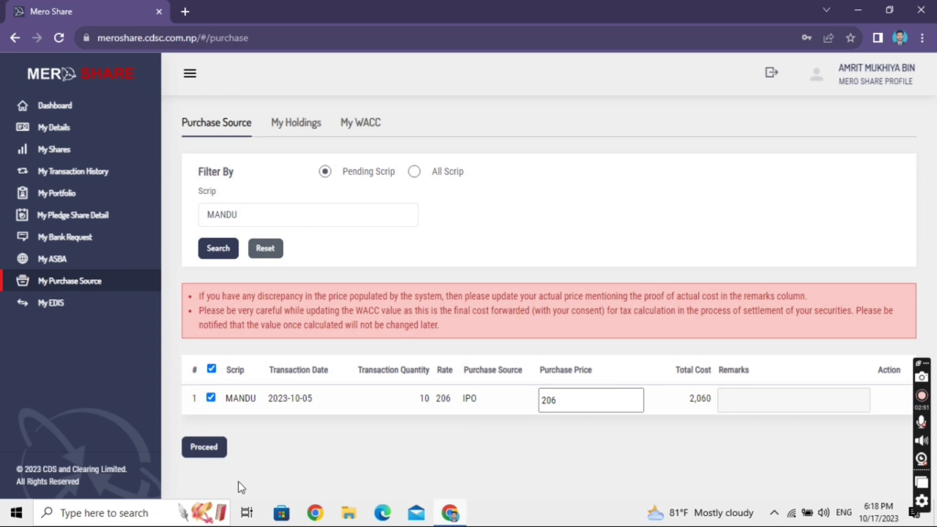
left_click(210, 448)
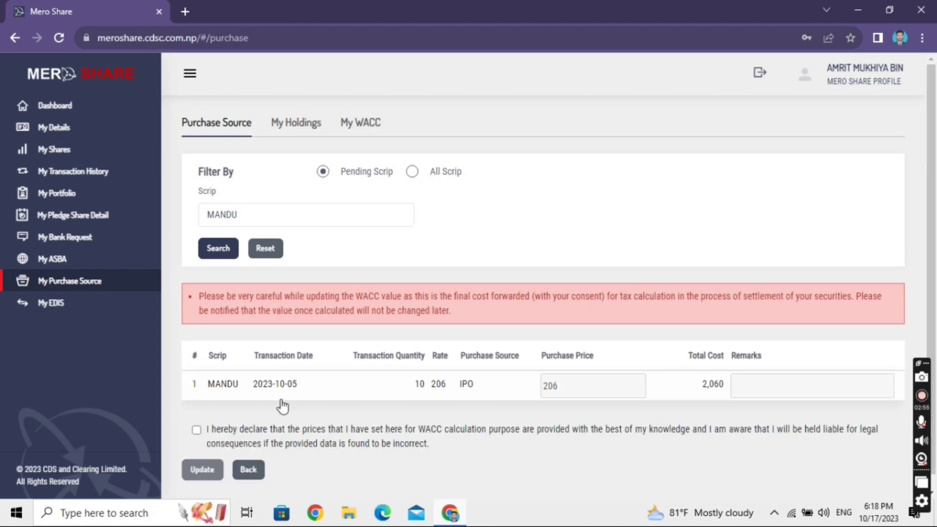
scroll(219, 420, "down", 1)
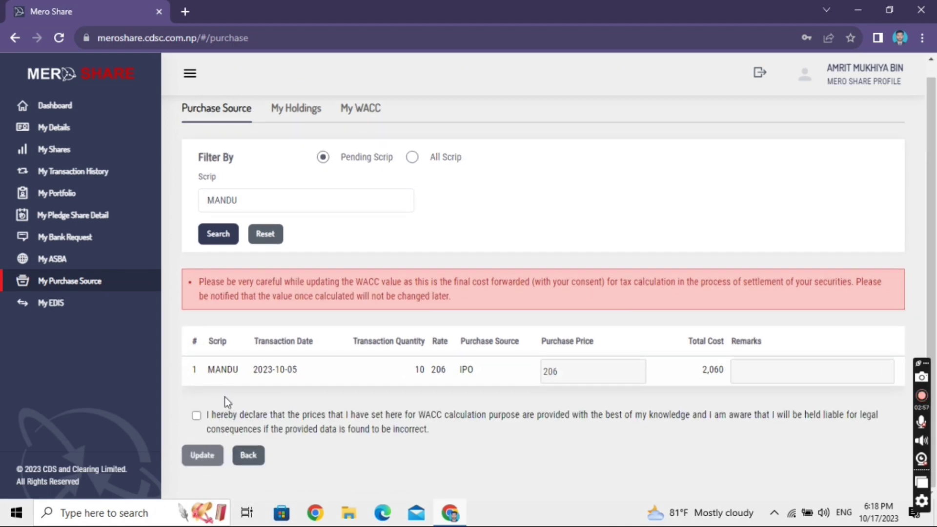
left_click(197, 415)
left_click(214, 457)
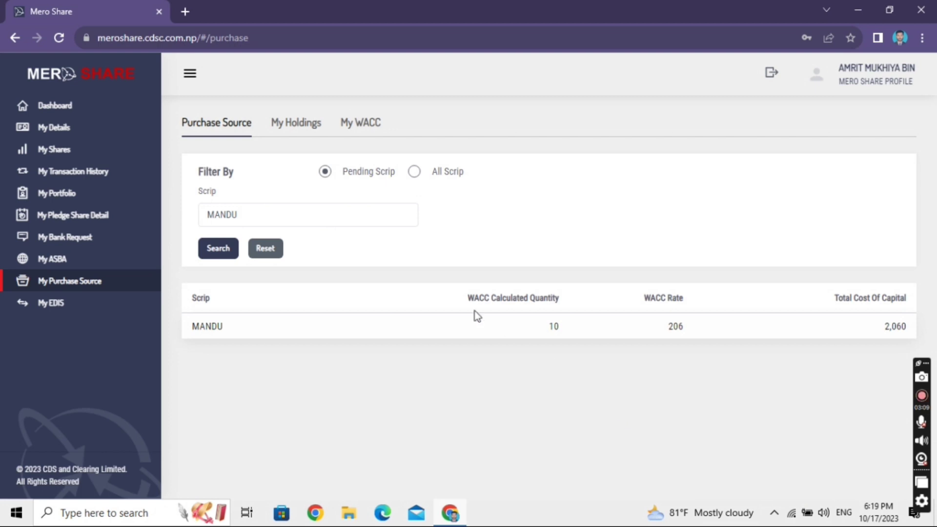
Step: Search My Holdings for the MANDU scrip
left_click(304, 122)
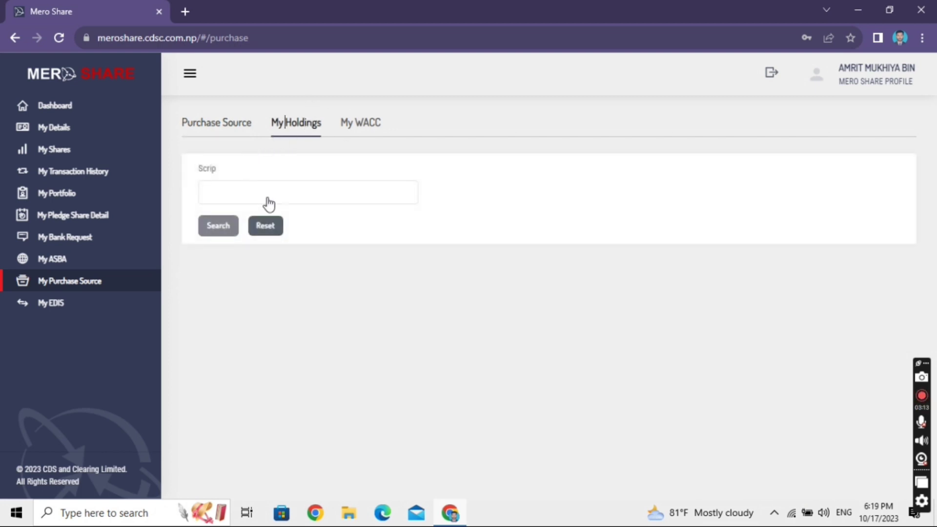
left_click(332, 195)
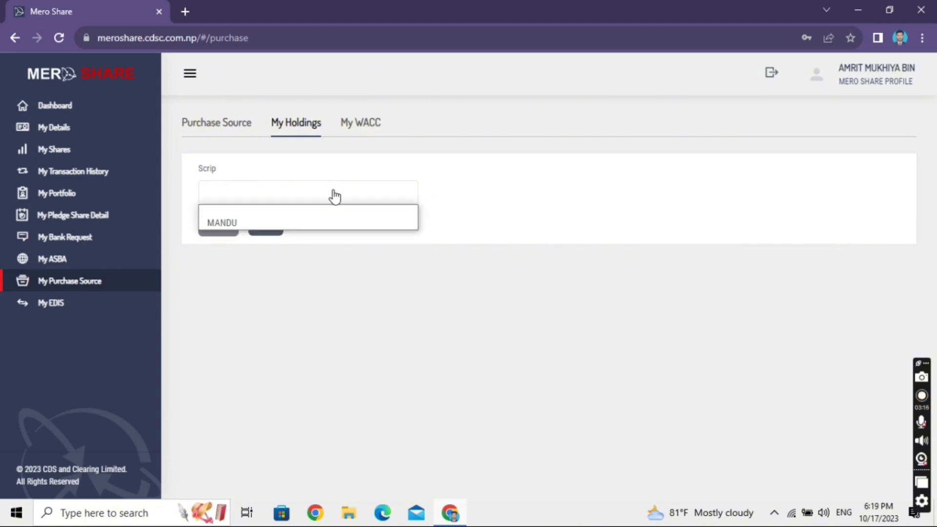
left_click(283, 224)
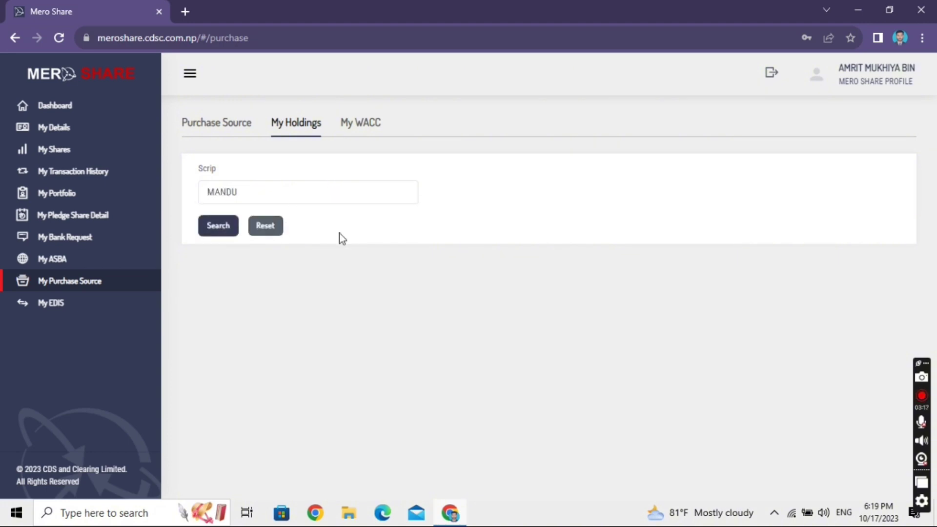
left_click(218, 227)
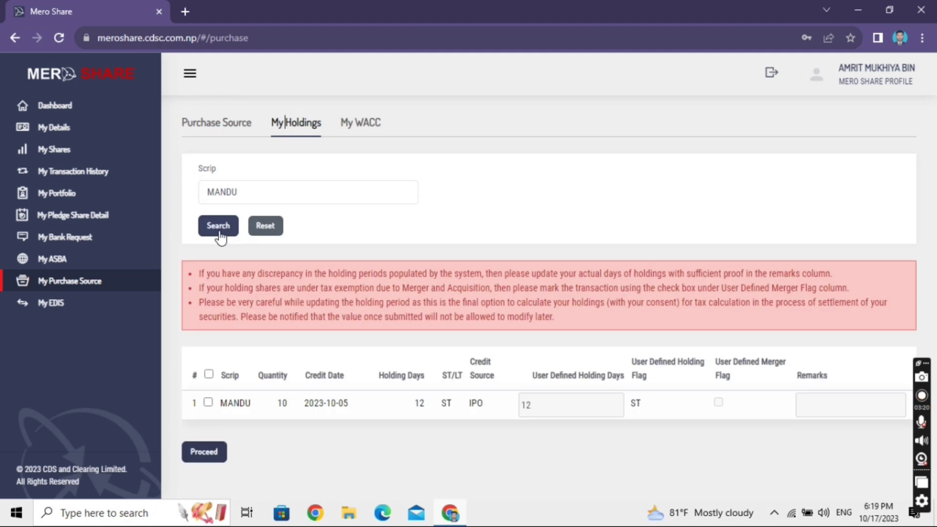
Step: Select MANDU's holding entry, accept the holding period declaration and submit the update
left_click(209, 403)
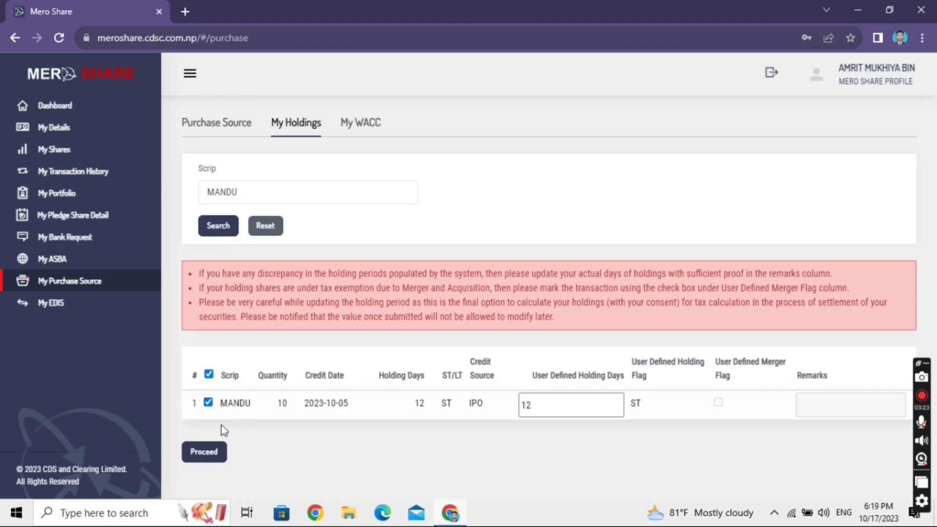
left_click(207, 452)
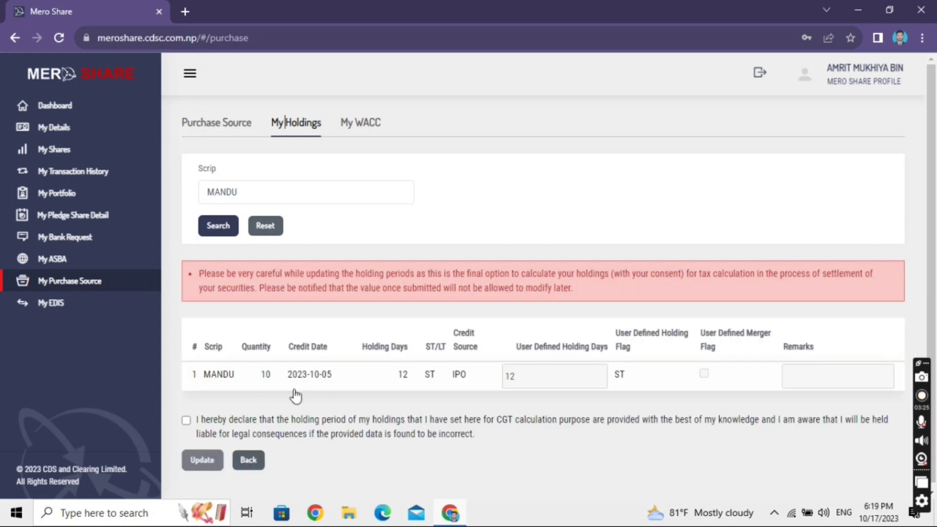
left_click(186, 415)
left_click(202, 454)
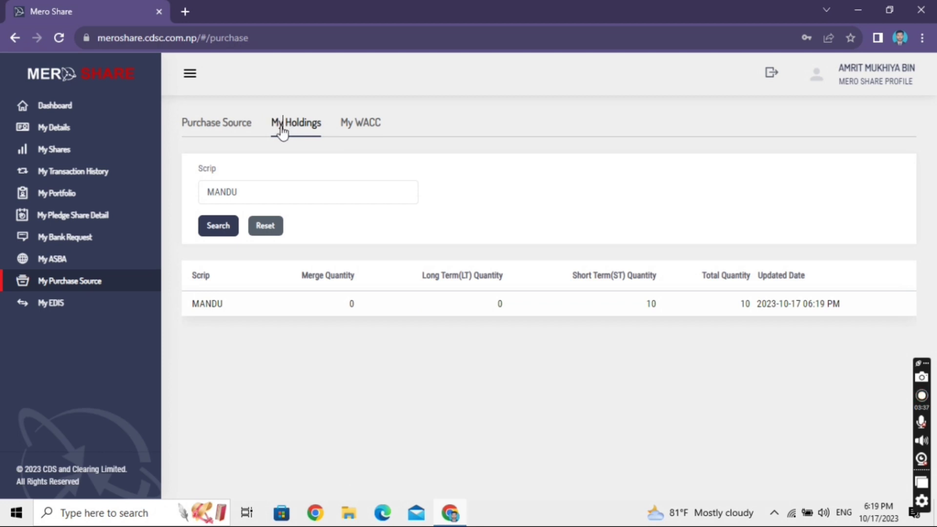
Step: Review the My WACC summary statement, and revisit the Purchase Source and My Holdings pages
left_click(352, 136)
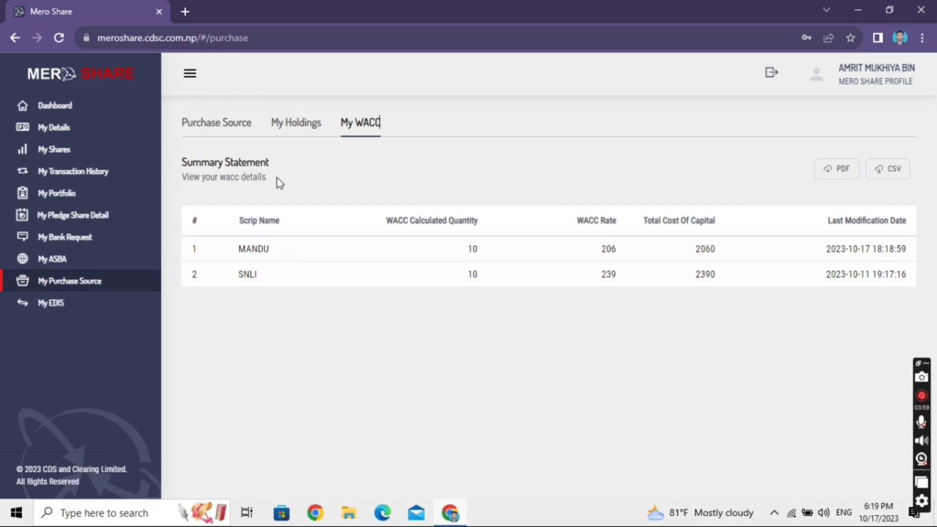
left_click(234, 122)
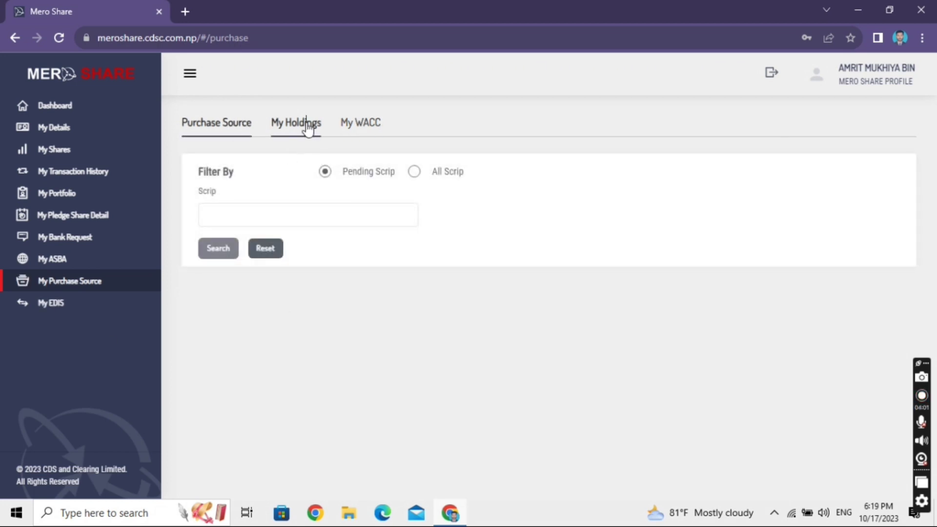
left_click(305, 125)
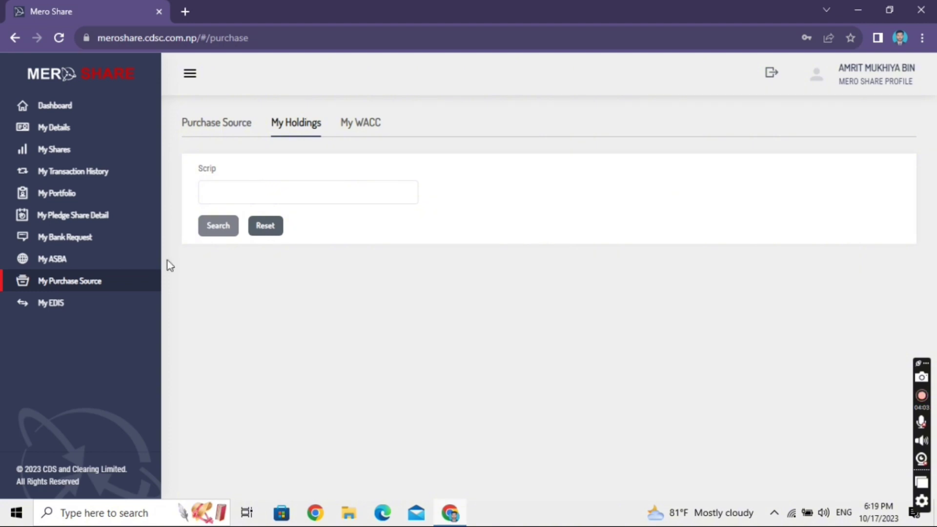
Step: Open the trade details for the 2023/10/19 settlement under Transfer Shares in My EDIS
left_click(51, 311)
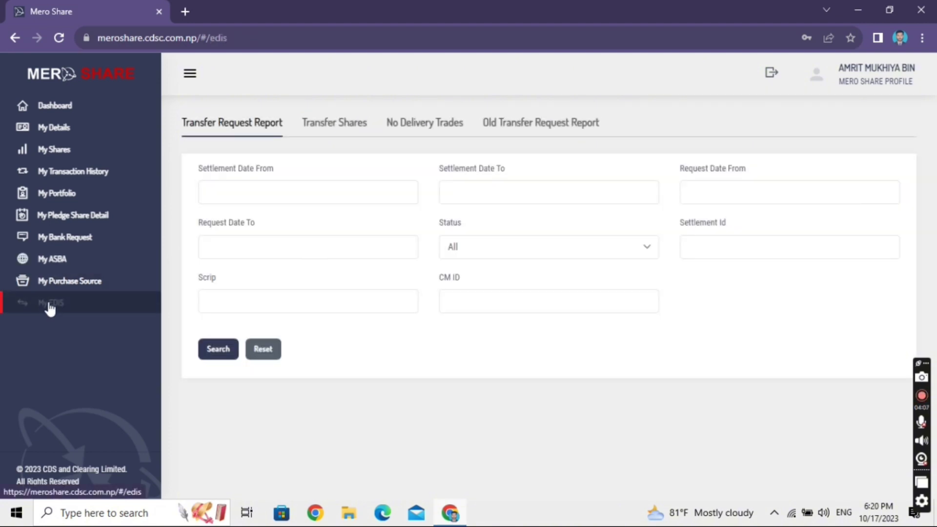
left_click(338, 131)
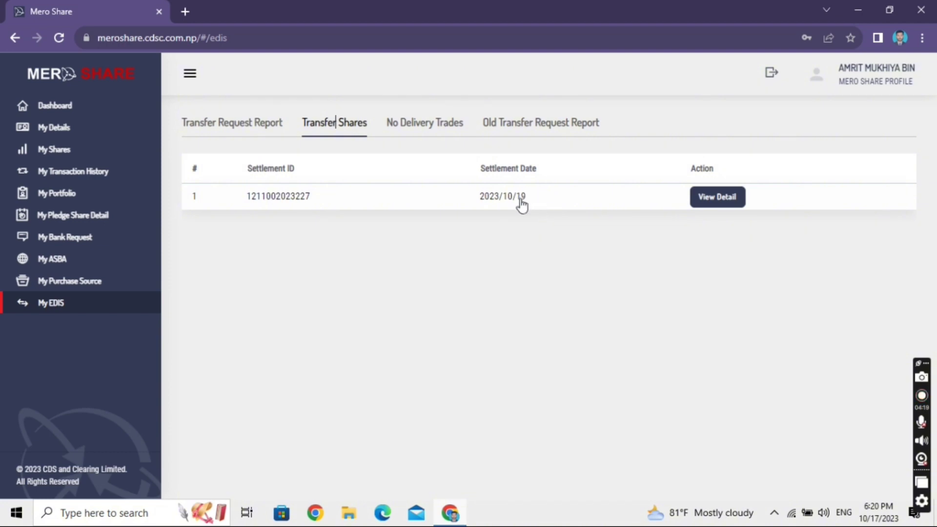
left_click(724, 200)
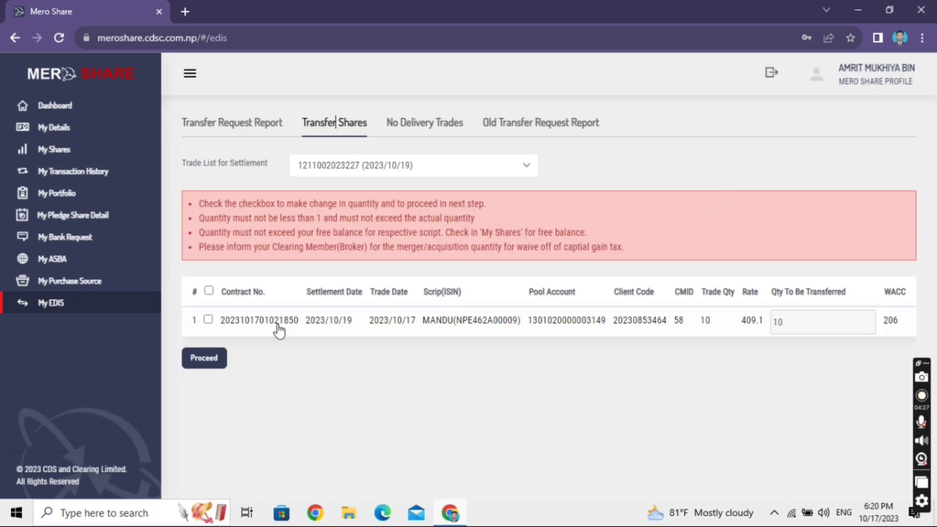
Step: Select the MANDU trade of 10 shares for transfer, accept the delivery declaration and confirm the transfer request
left_click(208, 320)
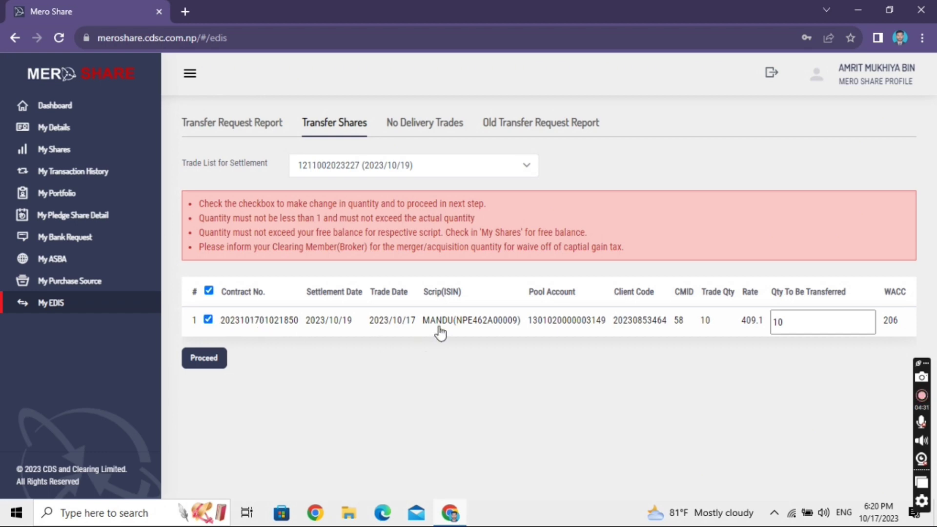
left_click(214, 360)
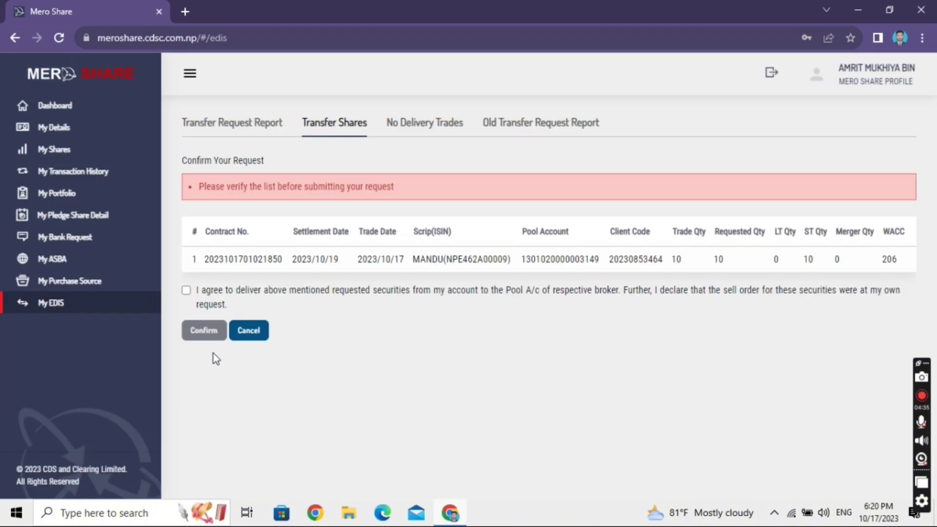
left_click(188, 291)
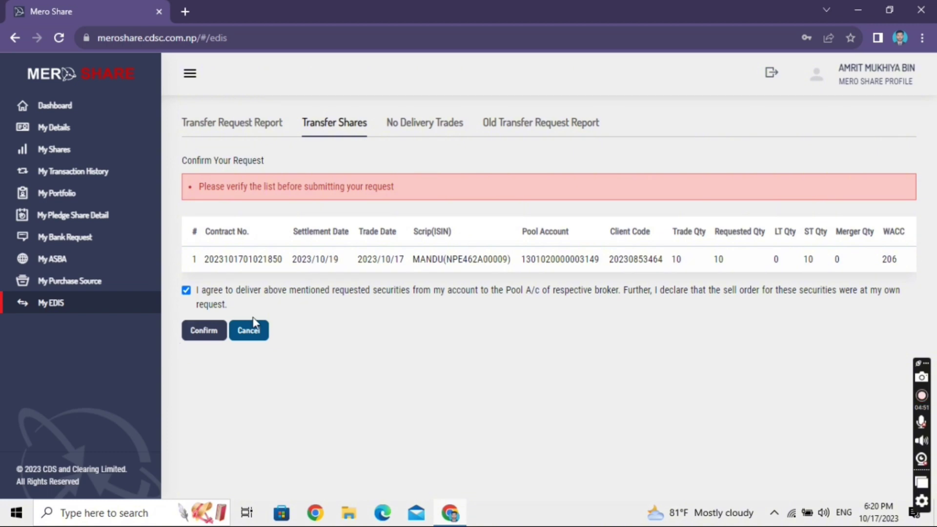
left_click(202, 334)
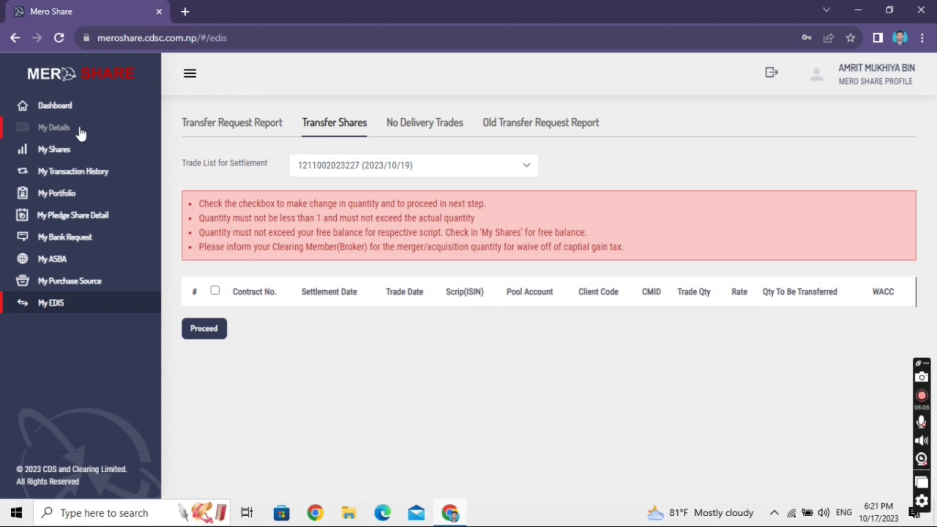
Step: Check the MANDU holding in My Portfolio, revisit My EDIS and return to the Dashboard
left_click(73, 194)
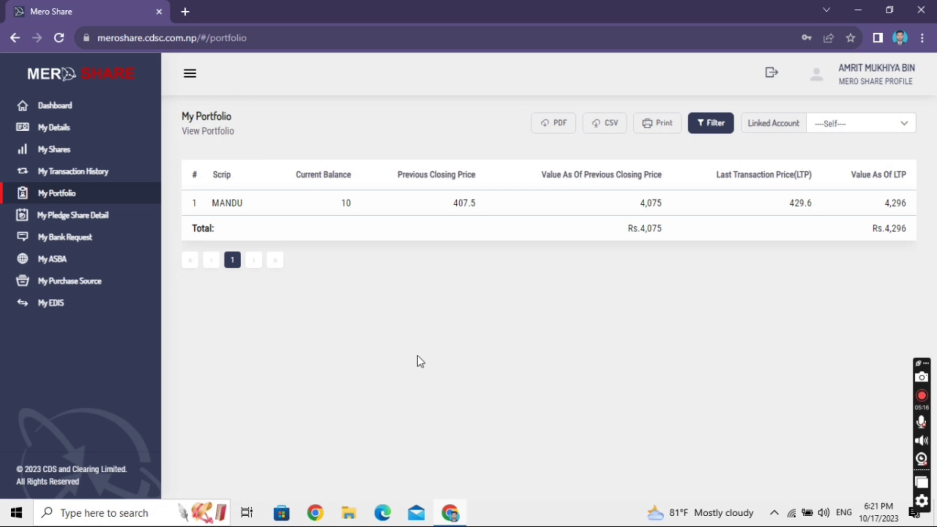
left_click(126, 248)
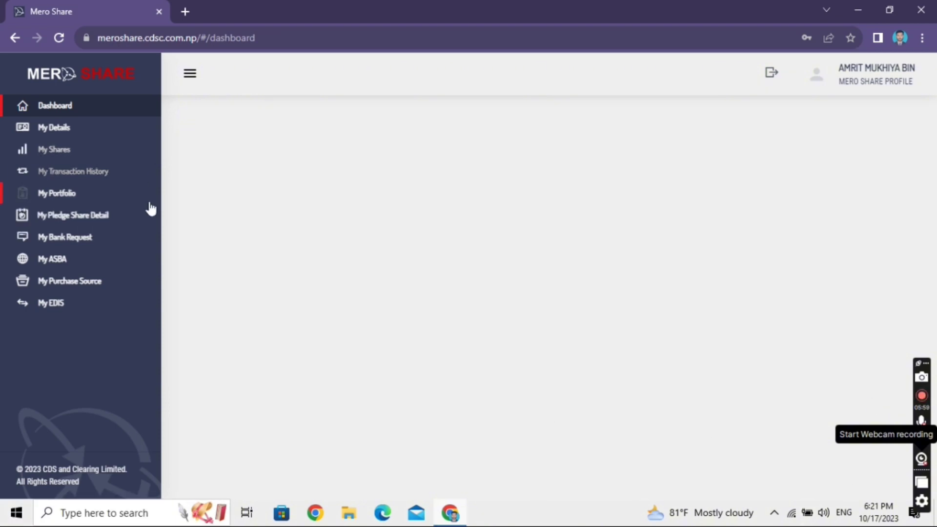
left_click(83, 311)
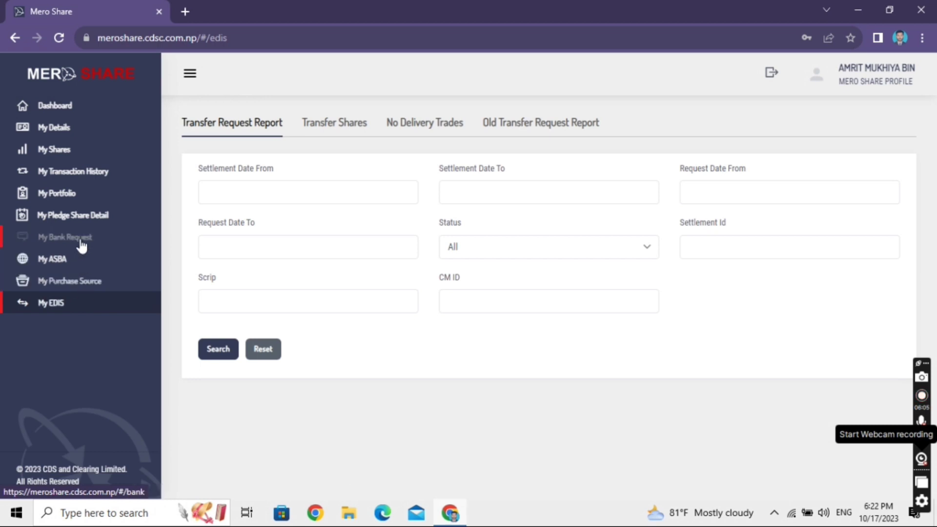
left_click(78, 198)
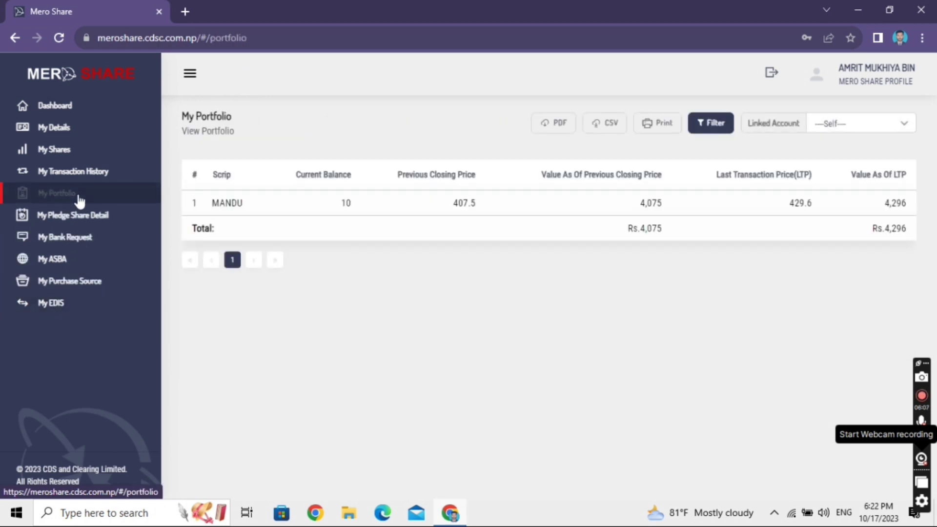
left_click(59, 128)
left_click(64, 113)
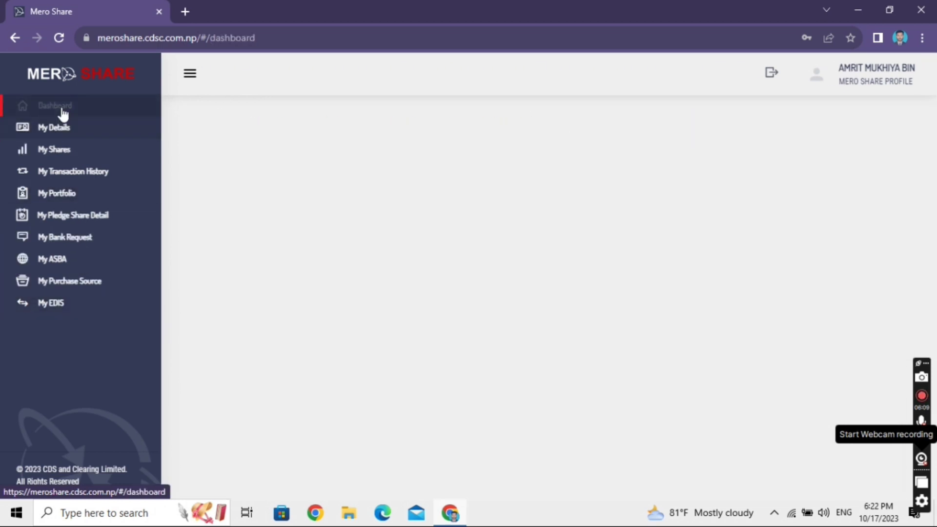